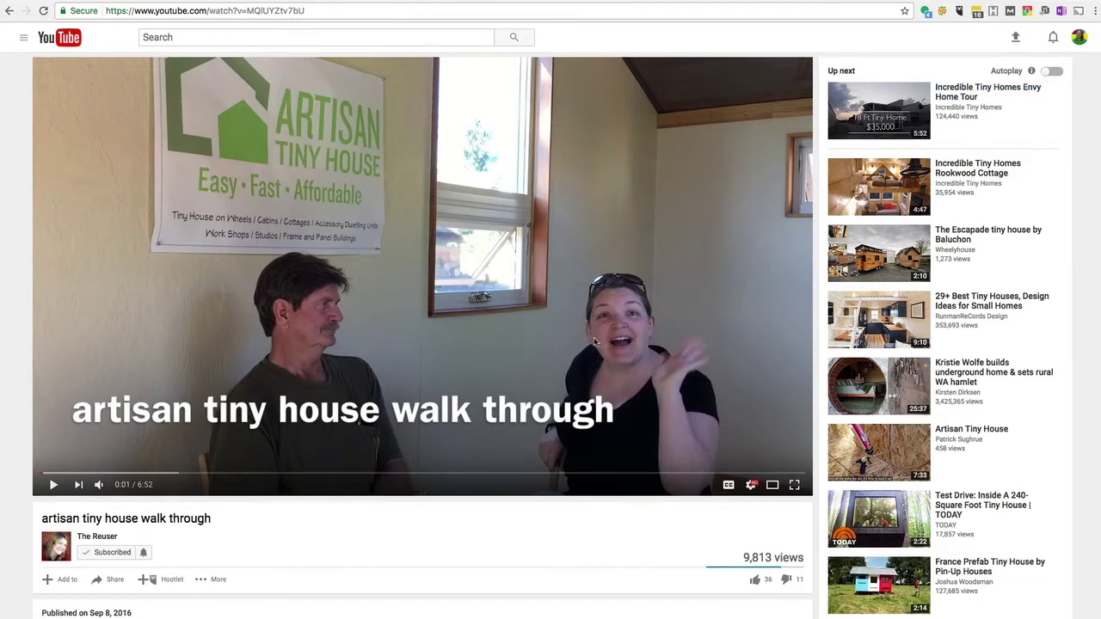
Scroll down and back up through the Tube Talk EP 77 video page
scroll(467, 484, "down", 1)
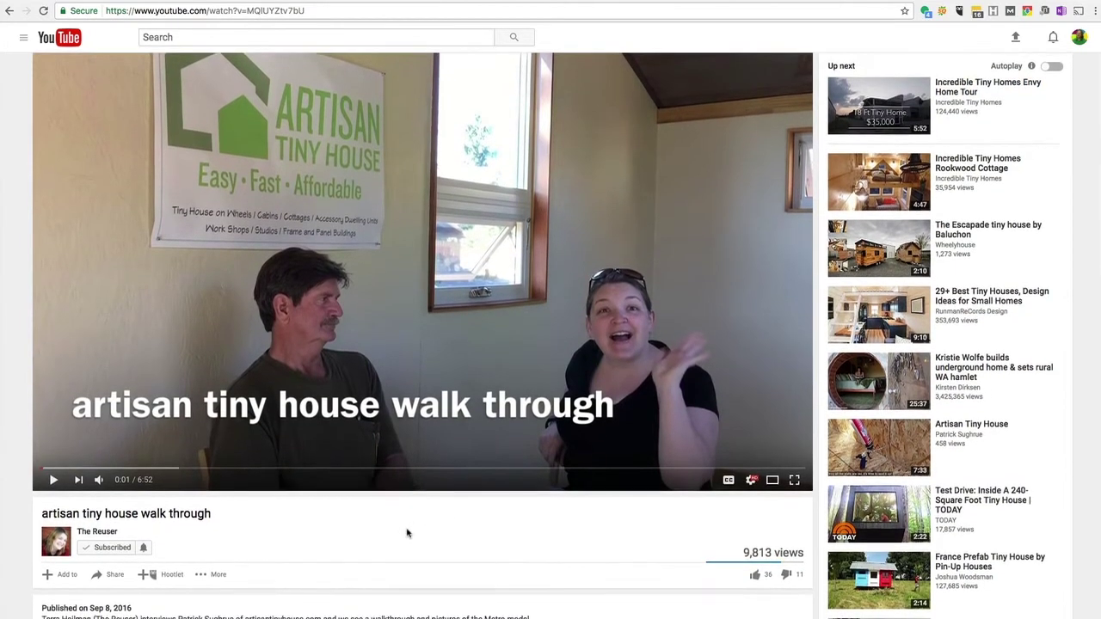
scroll(404, 531, "up", 1)
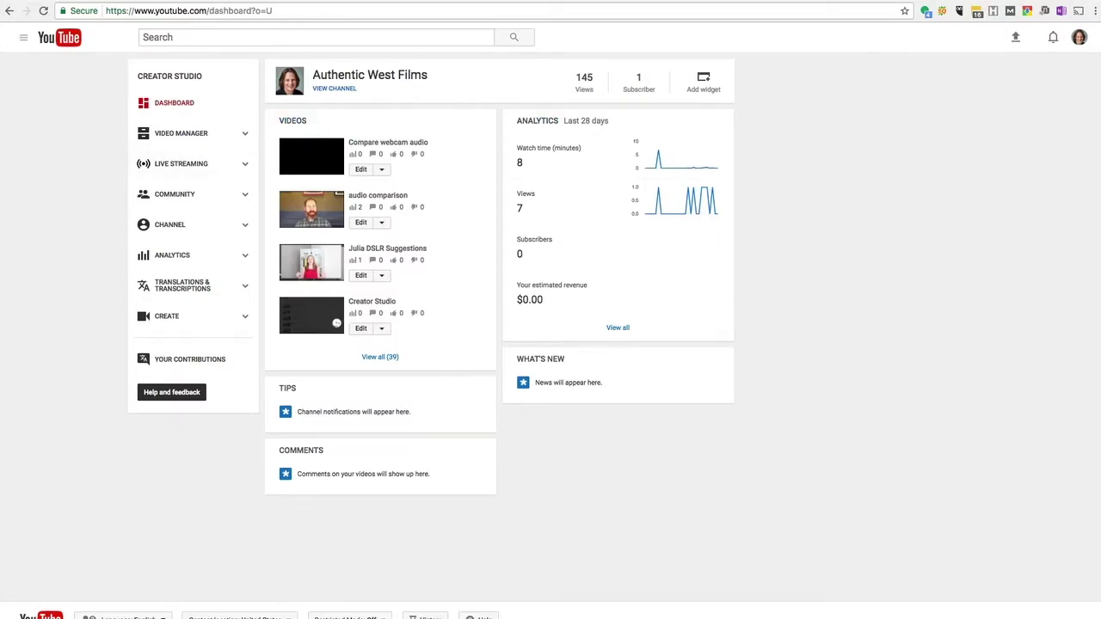
Go from the avatar menu into Creator Studio's Video Manager and open Playlists
left_click(1079, 37)
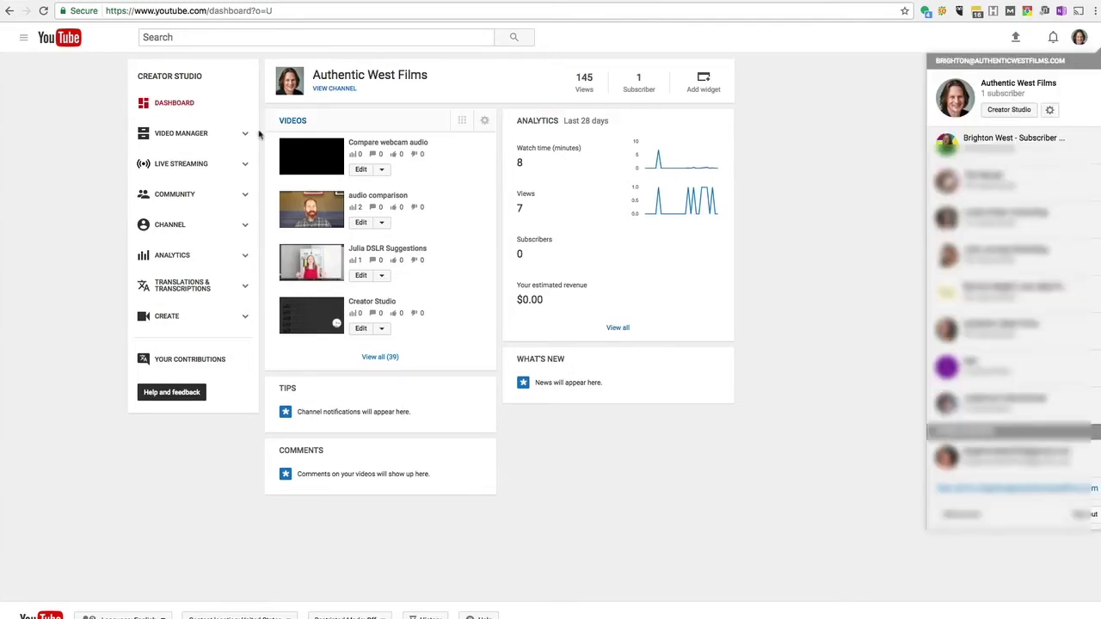
left_click(206, 134)
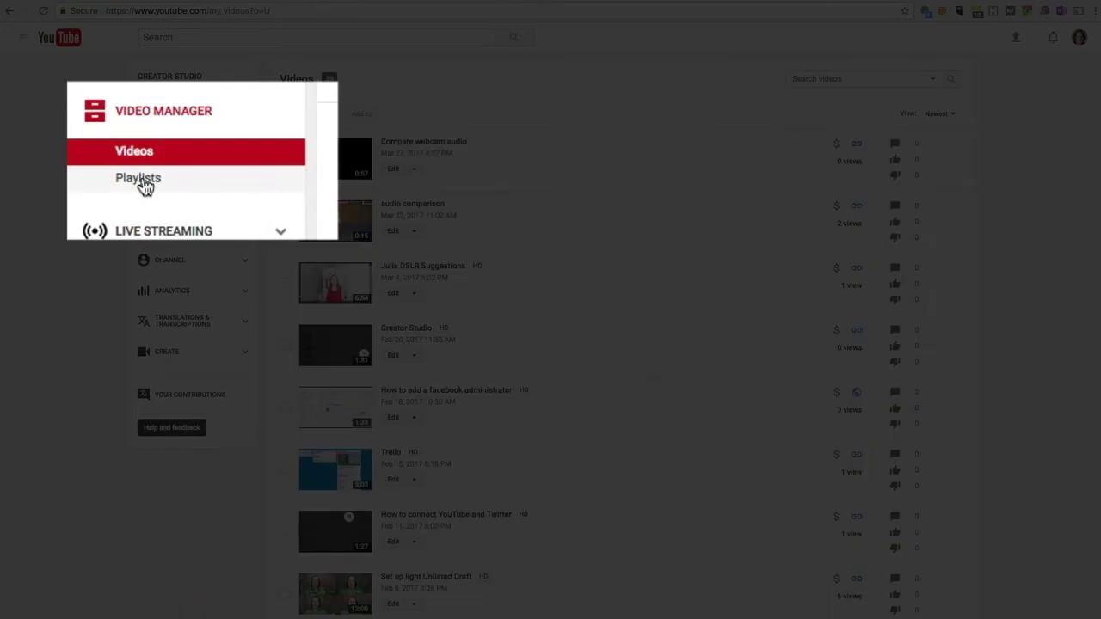
left_click(143, 182)
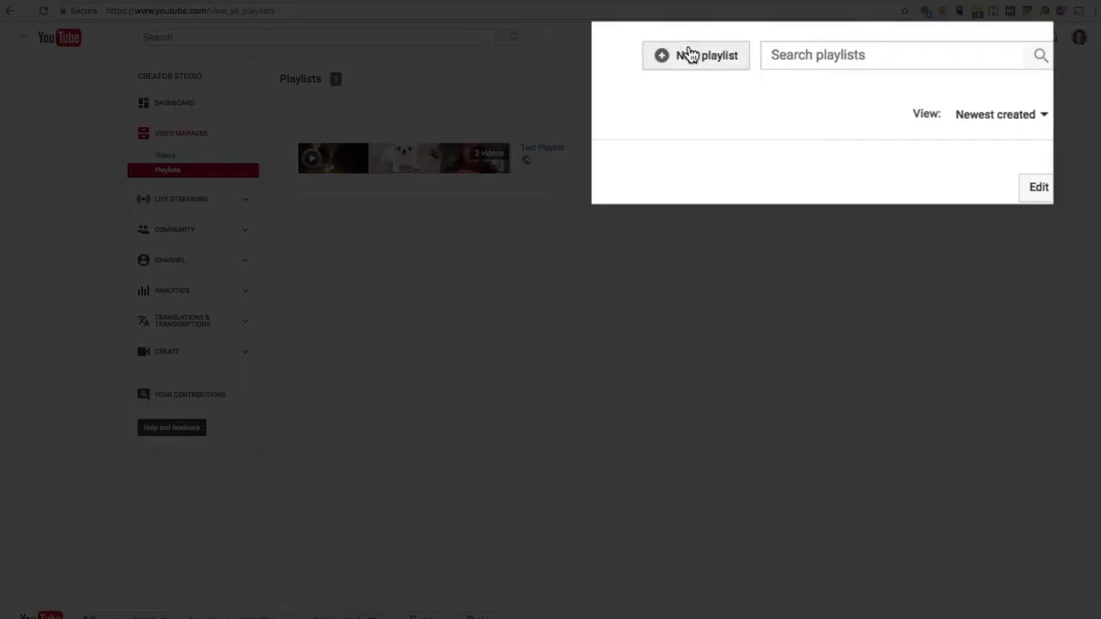
Create a new playlist titled 'All Brighton's Videos'
left_click(741, 77)
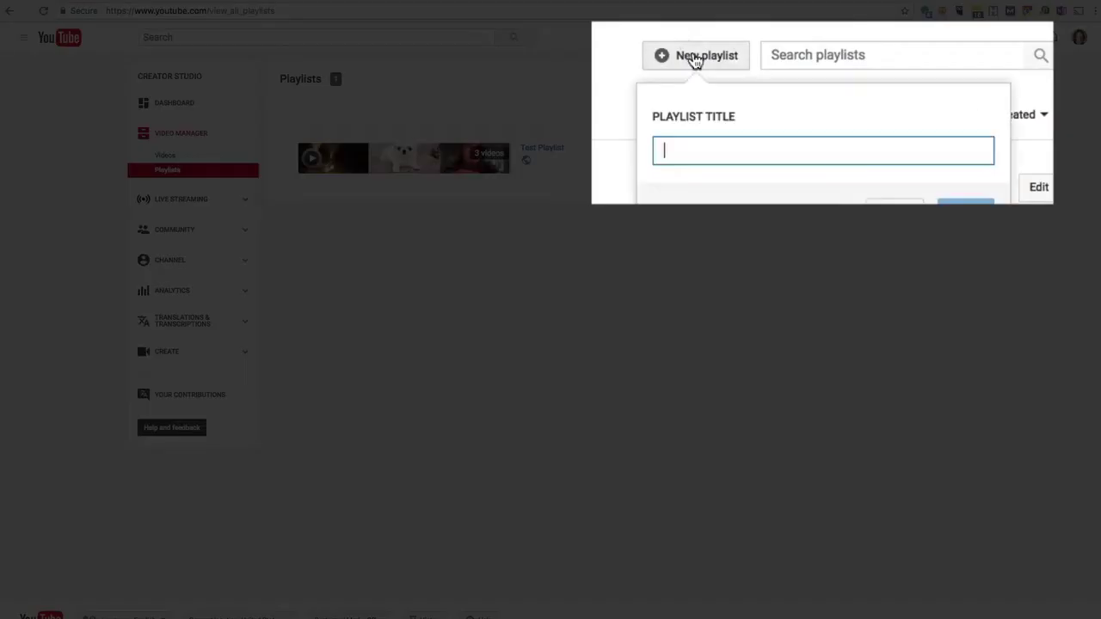
left_click(692, 155)
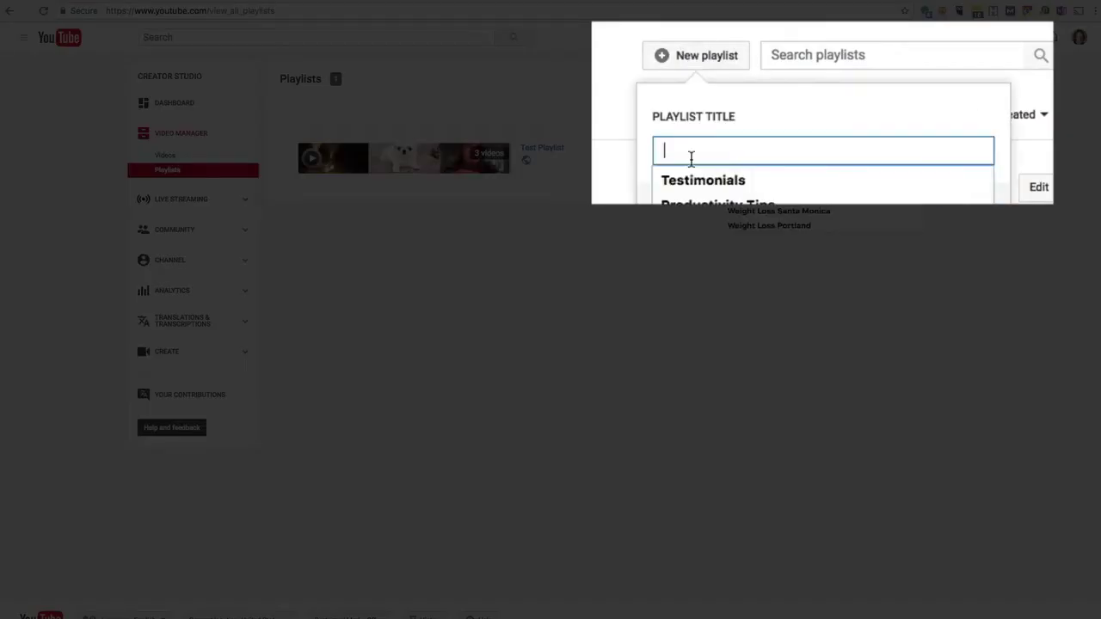
type("B")
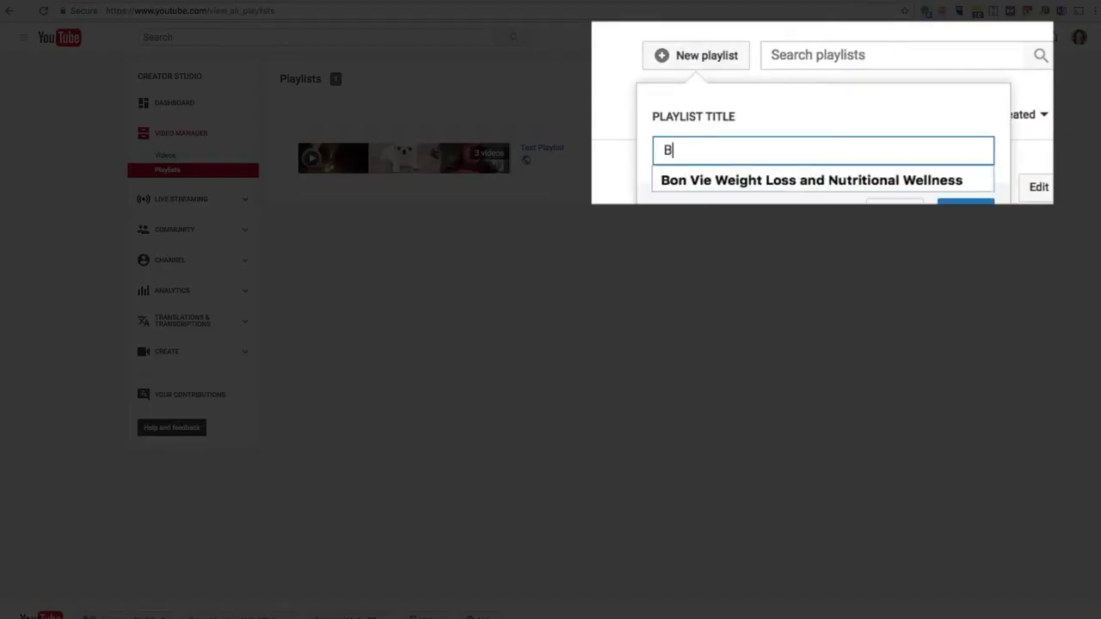
key("BackSpace")
type("All Brighton's Vido")
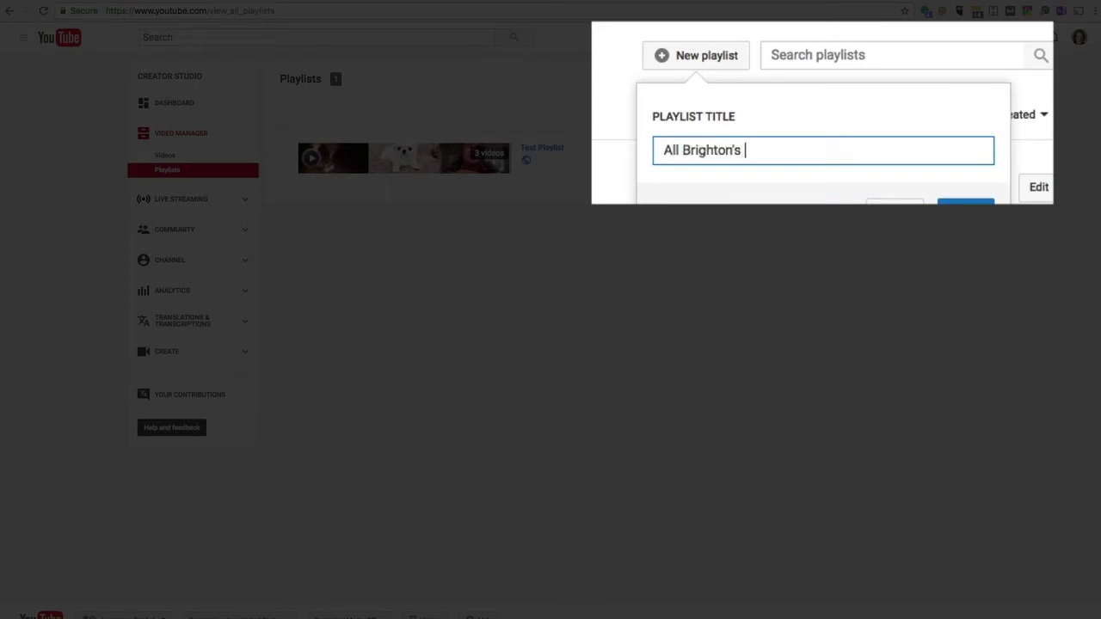
type("os")
left_click(907, 172)
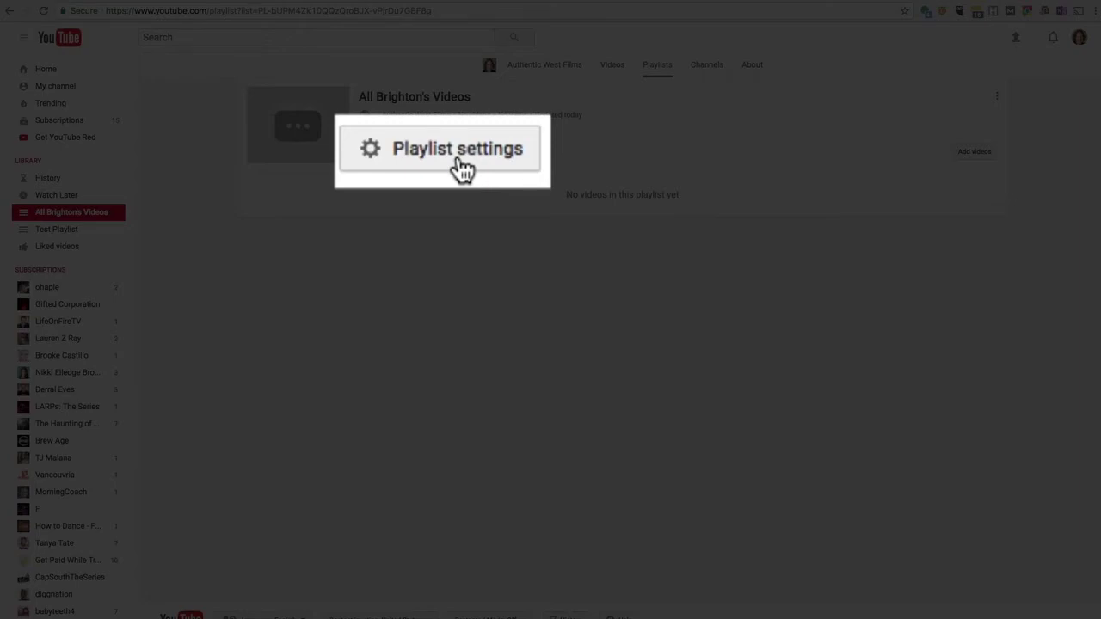
Set the playlist as an official series in its settings and save
left_click(459, 165)
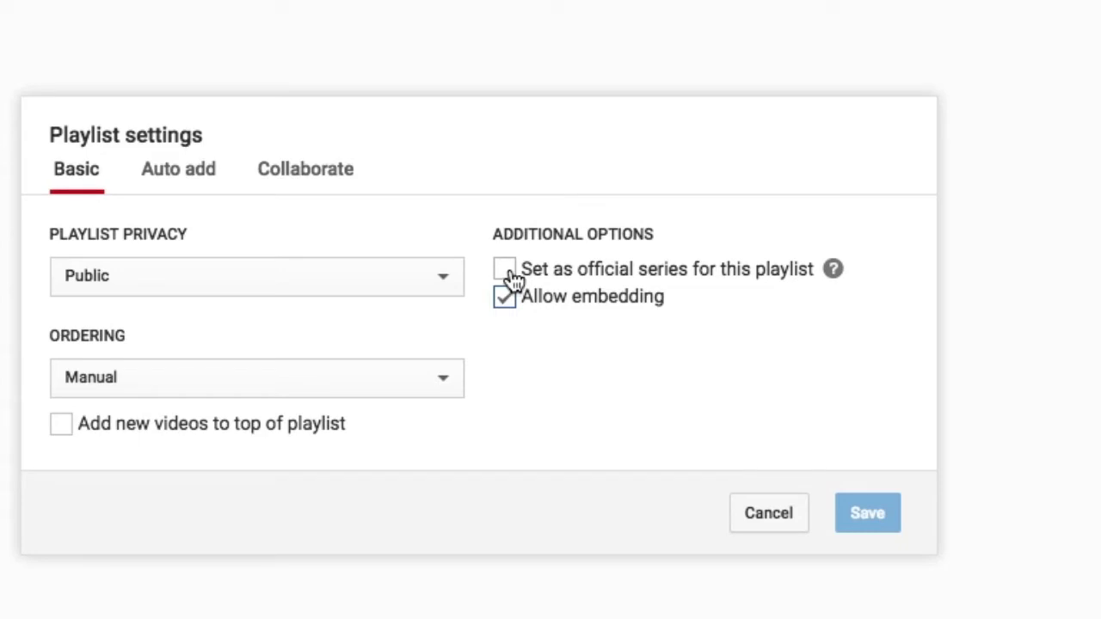
left_click(513, 280)
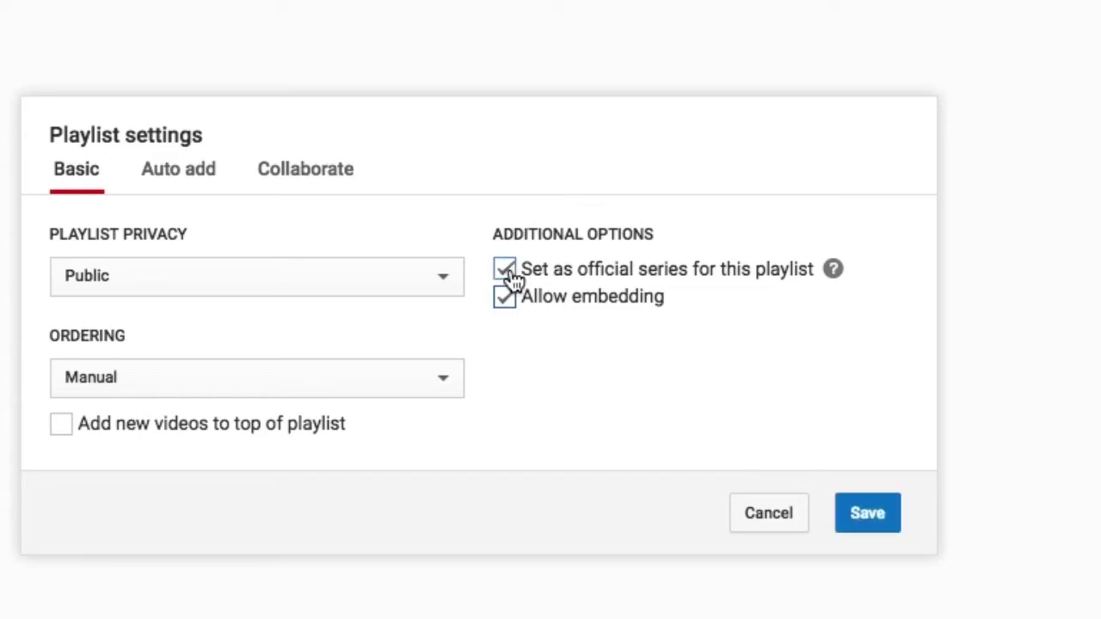
left_click(872, 525)
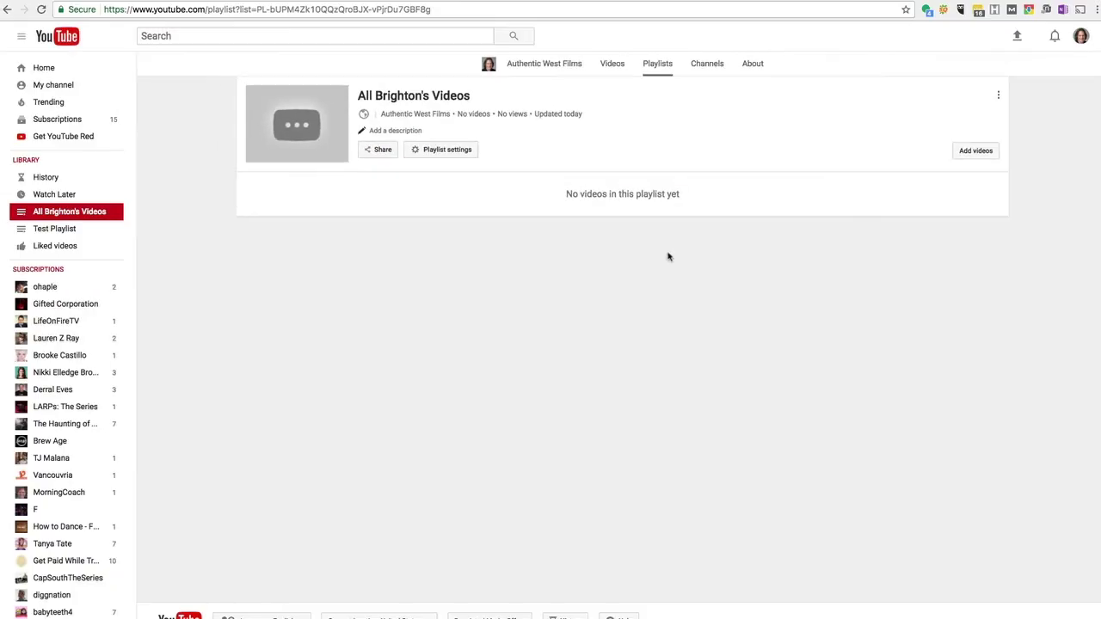
Add four uploads: the Live Stream, audio comparison, DSLR suggestions and Creator Studio videos
left_click(974, 151)
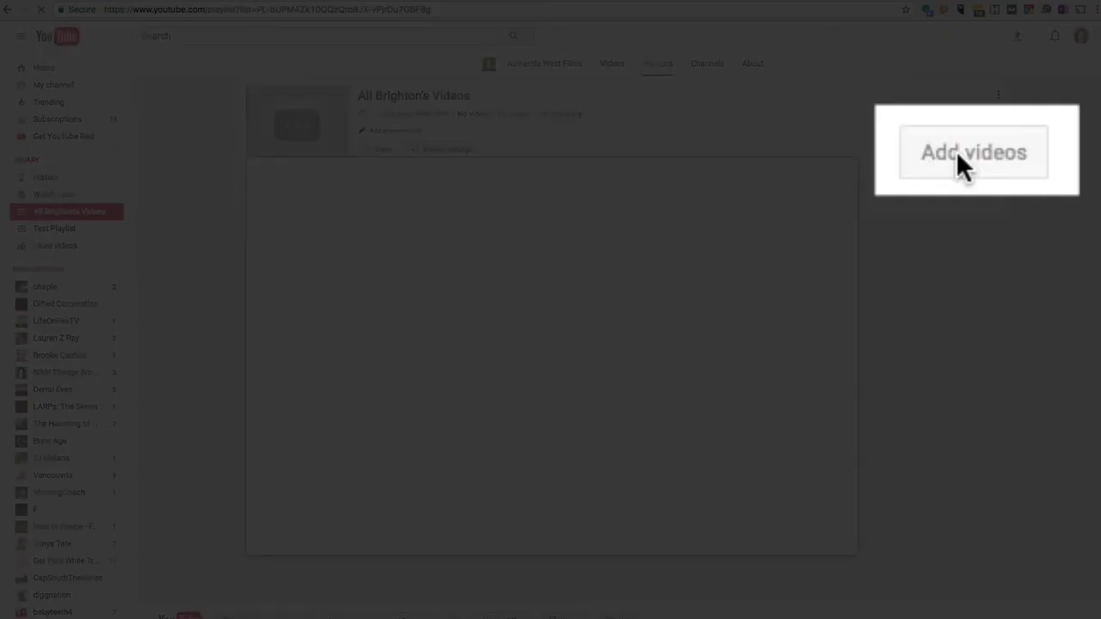
left_click(415, 206)
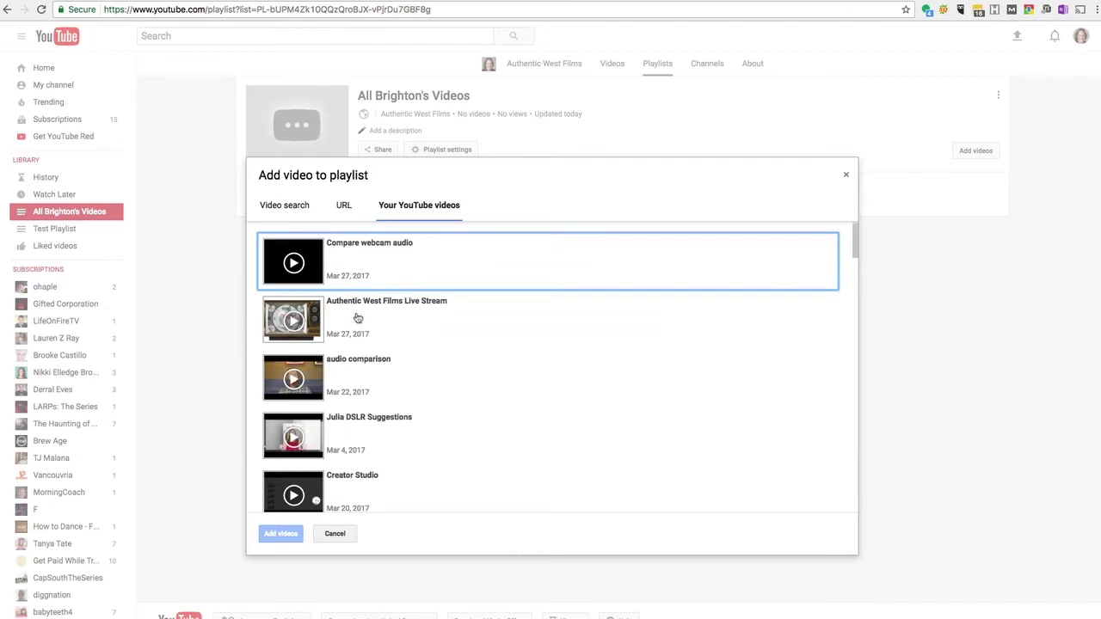
left_click(357, 318)
left_click(364, 375)
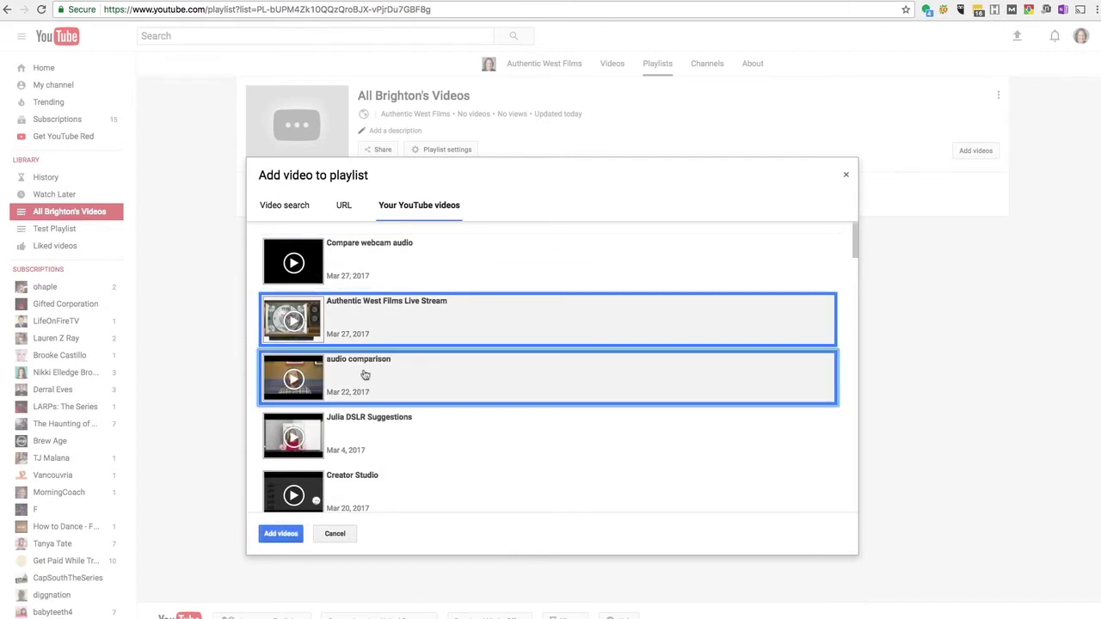
left_click(367, 426)
left_click(366, 487)
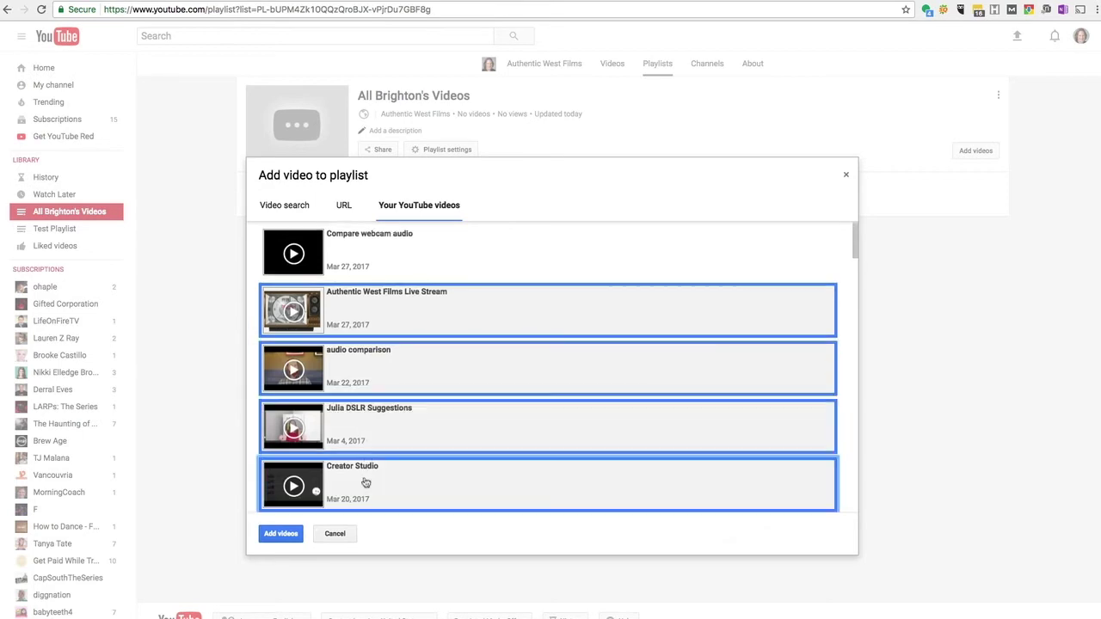
left_click(280, 534)
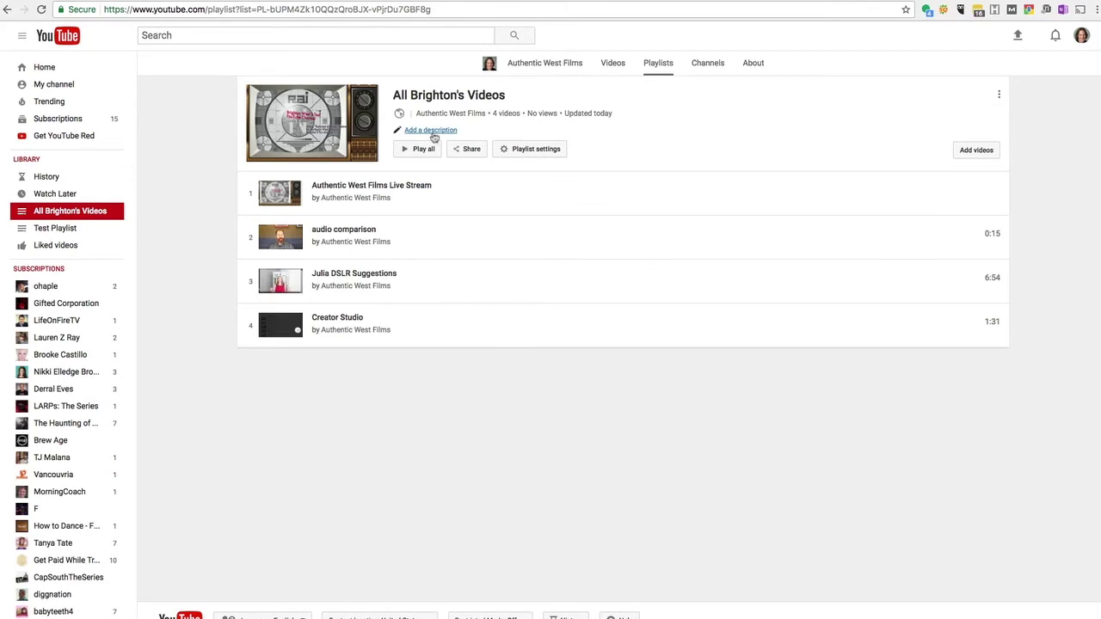
Save a playlist description crediting the videos to the channel's creator
left_click(443, 131)
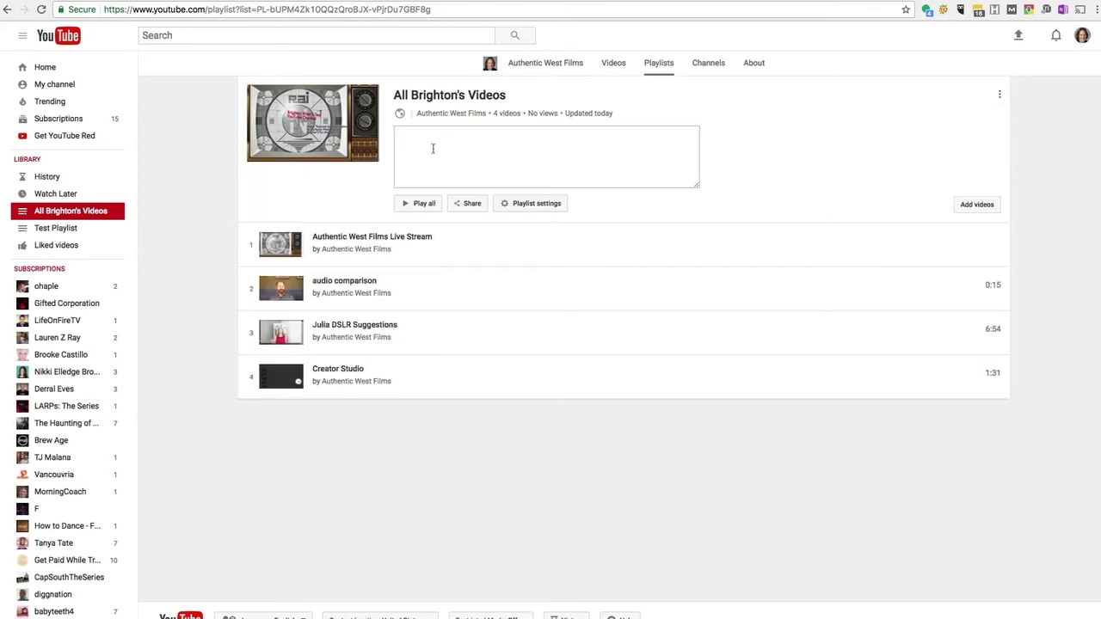
type("Videos by Brighton West")
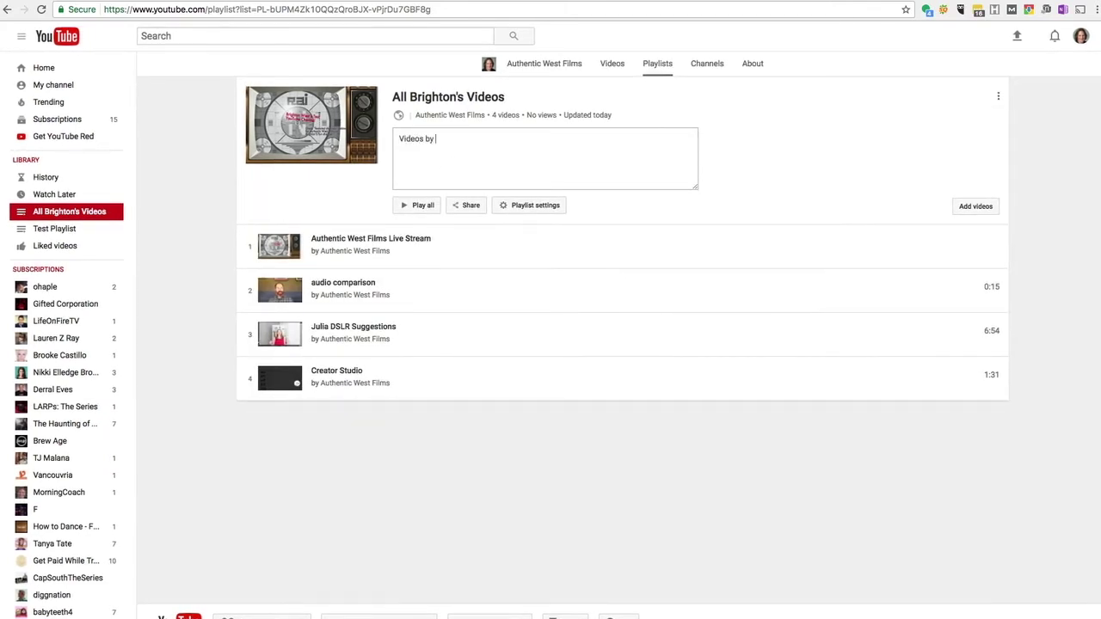
left_click(730, 164)
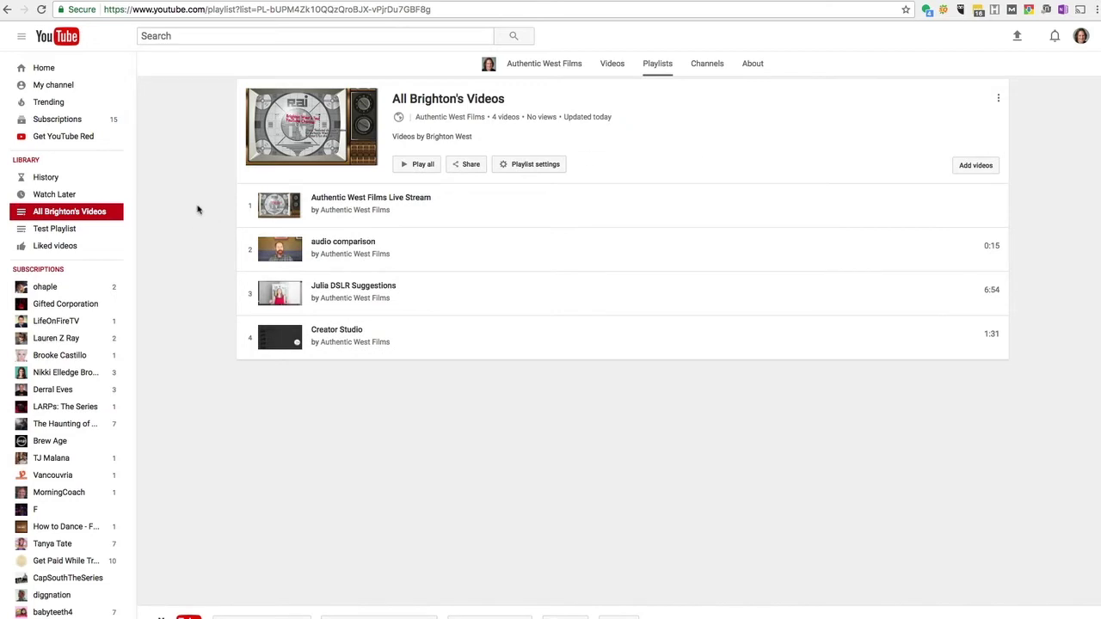
left_click(1081, 36)
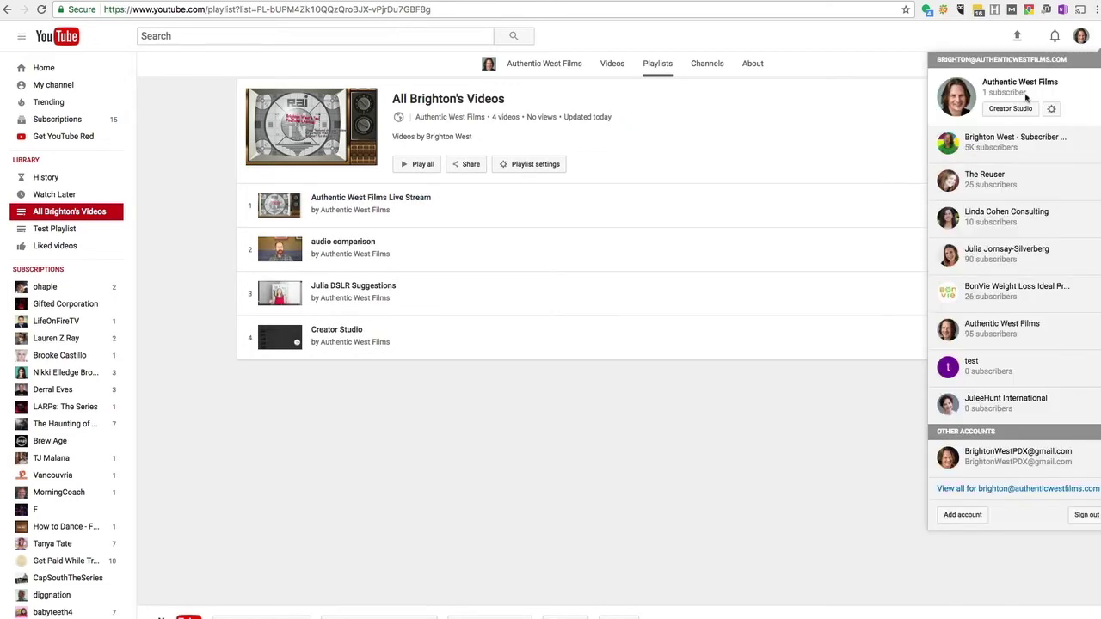
left_click(1021, 112)
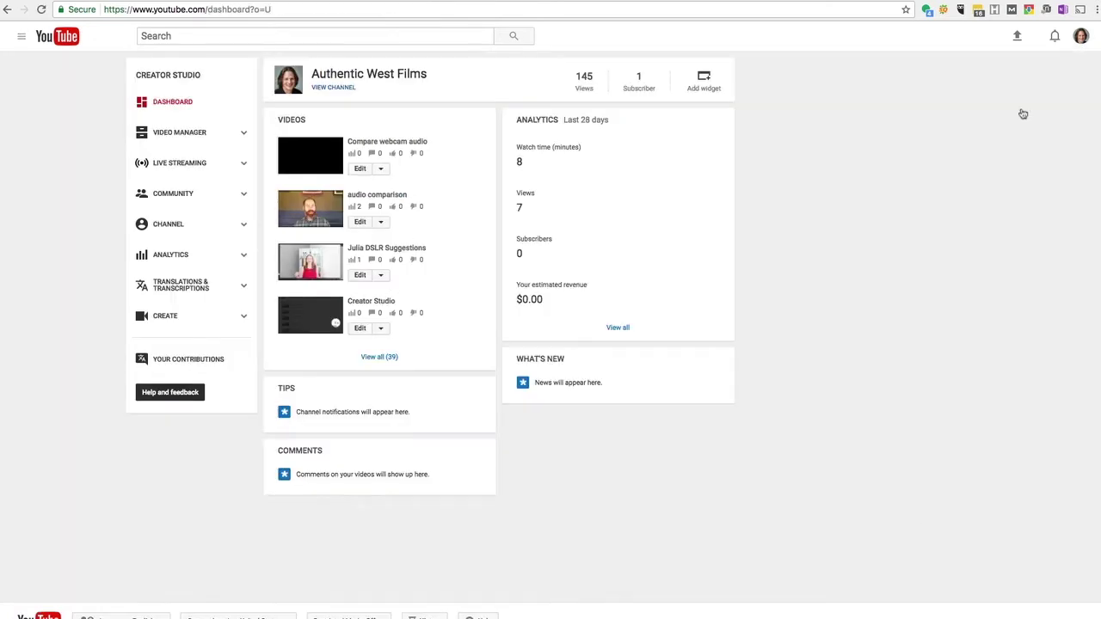
left_click(242, 137)
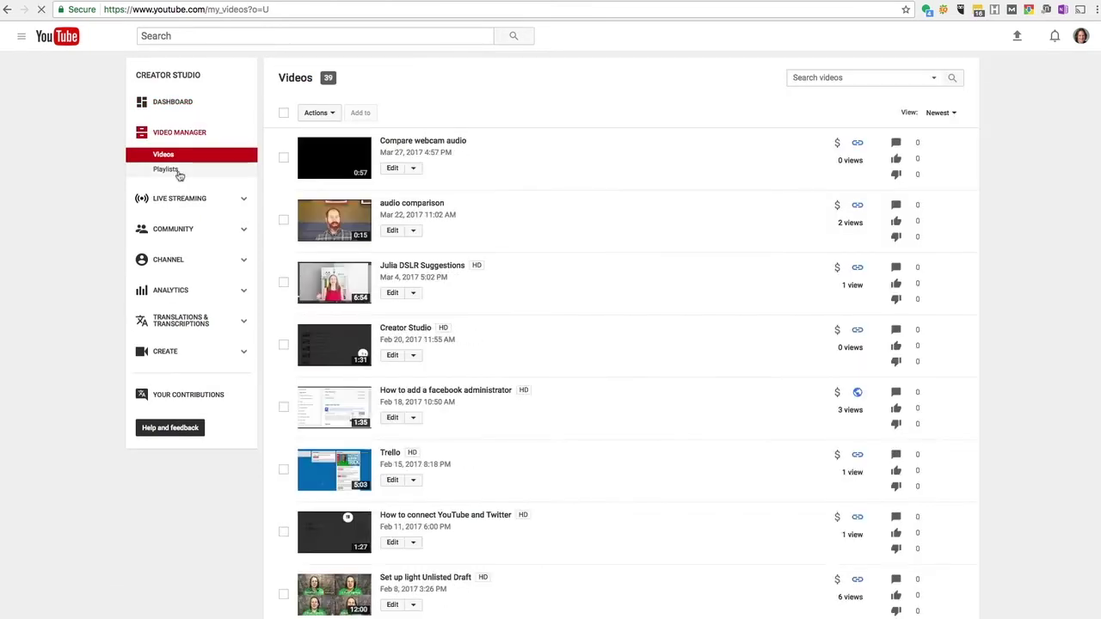
left_click(179, 171)
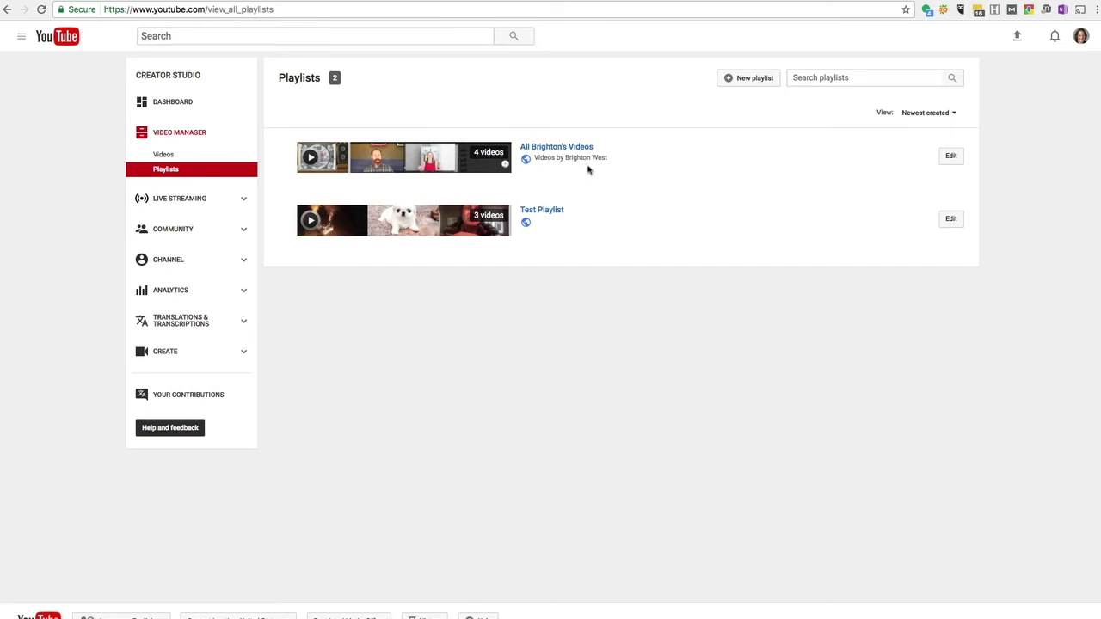
left_click(951, 157)
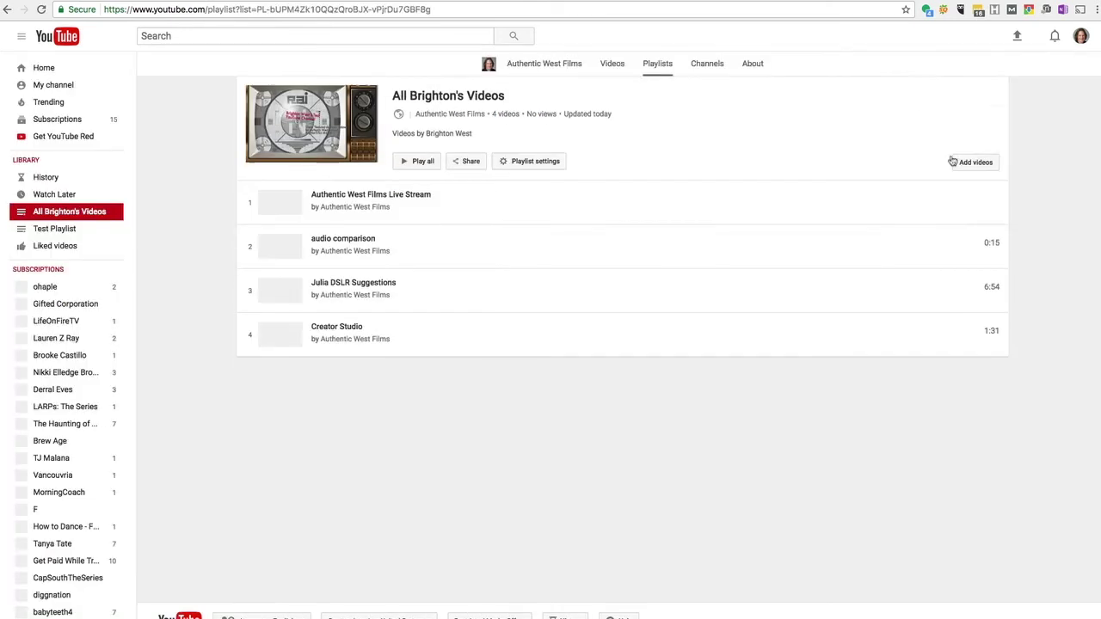
left_click(961, 163)
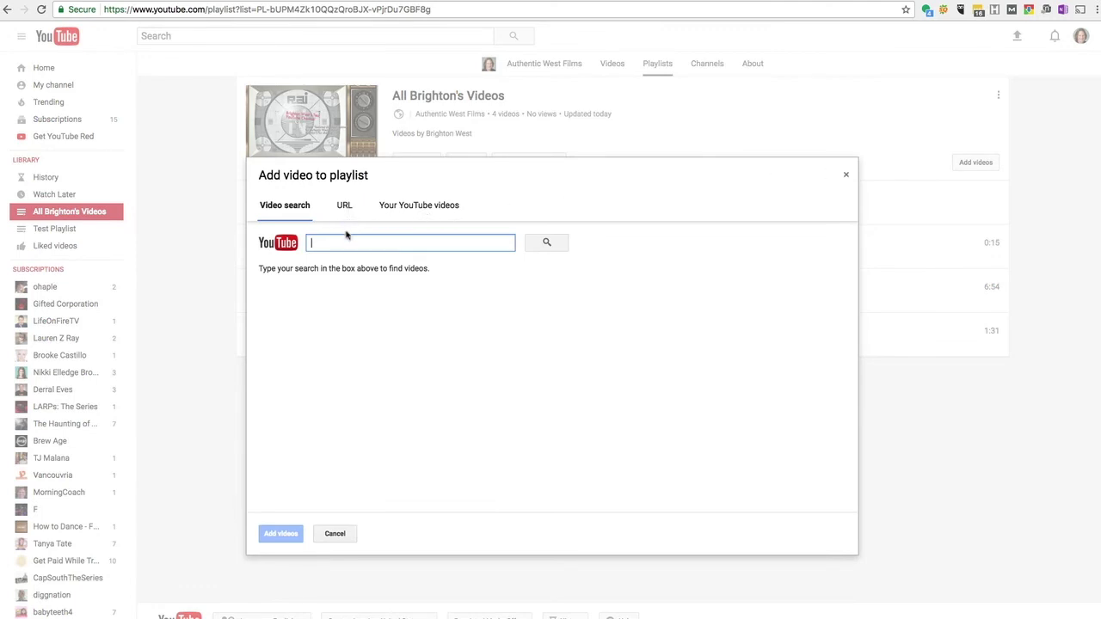
Search 'vidpow' and try adding the 'YouTube Playlists: The Complete Guide Intro' video
type("vid")
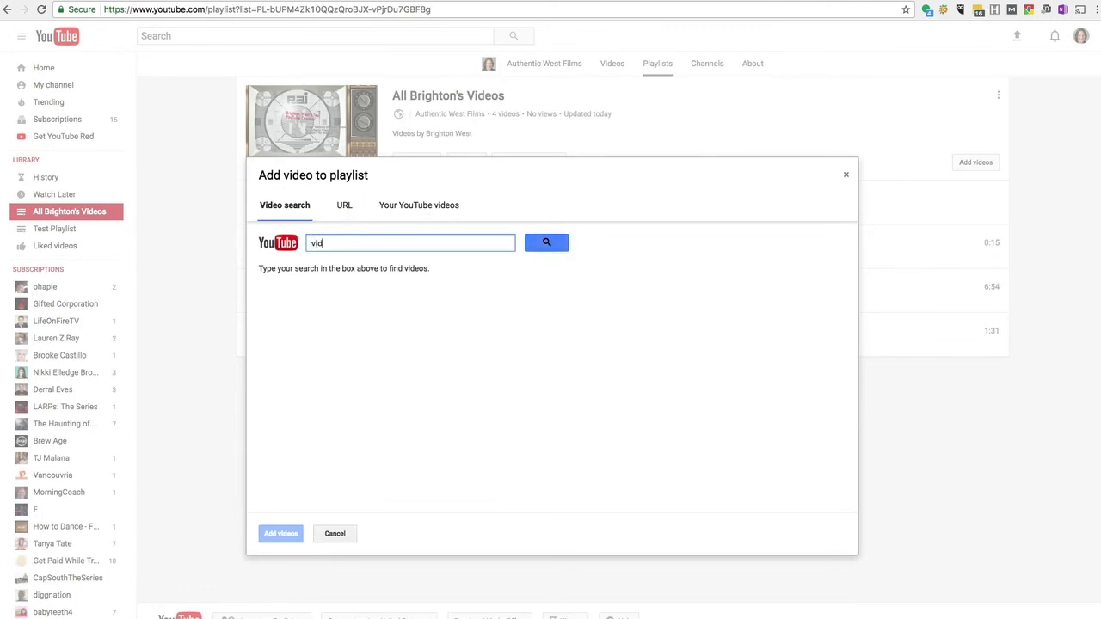
type("pow")
key("Return")
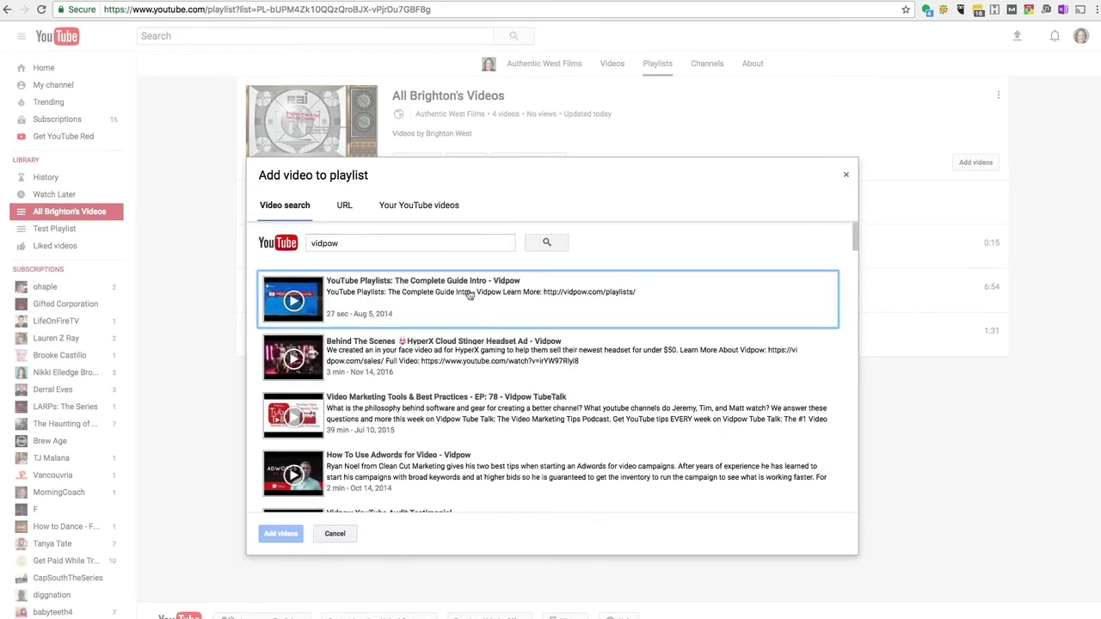
left_click(426, 293)
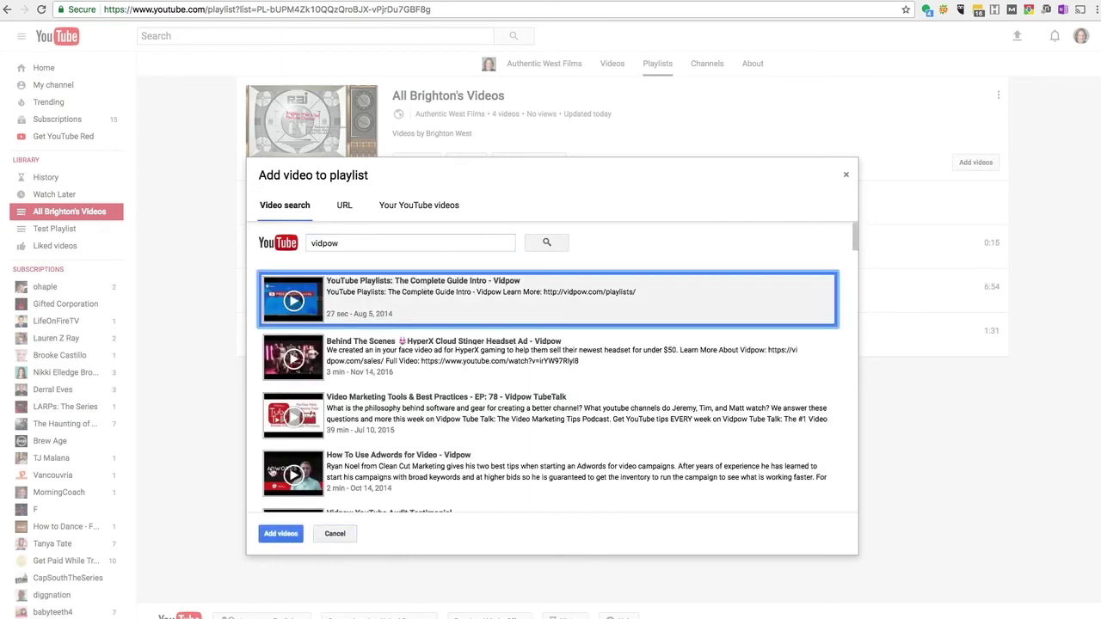
left_click(281, 534)
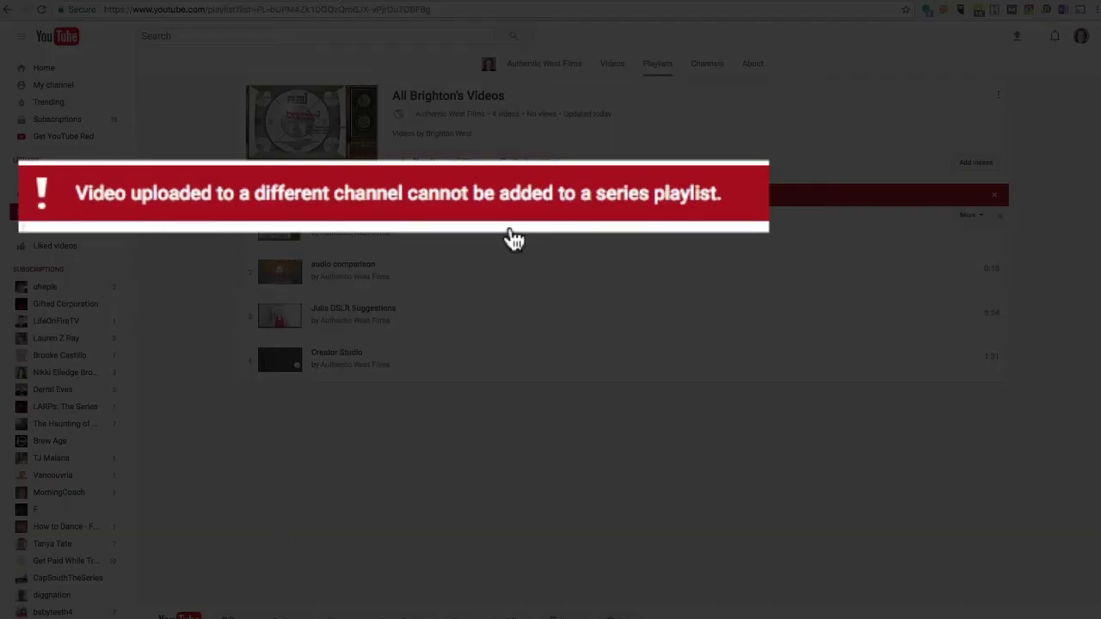